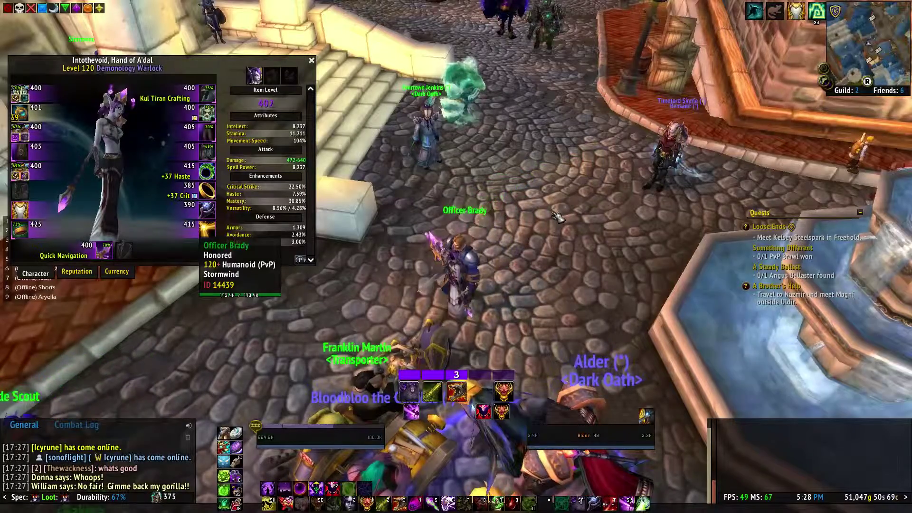
Close the character sheet and preview Affliction in Specialization, keeping Demonology selected.
left_click_drag(427, 229, 413, 244)
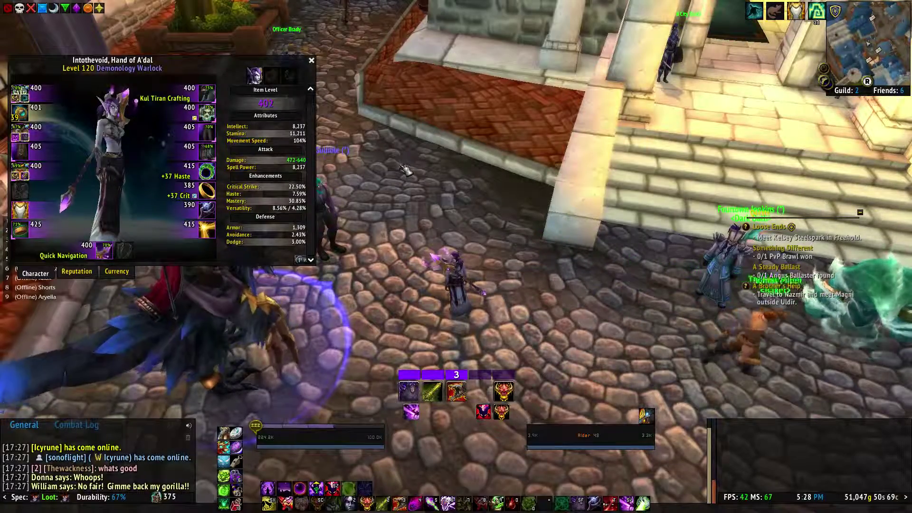
key("c")
key("n")
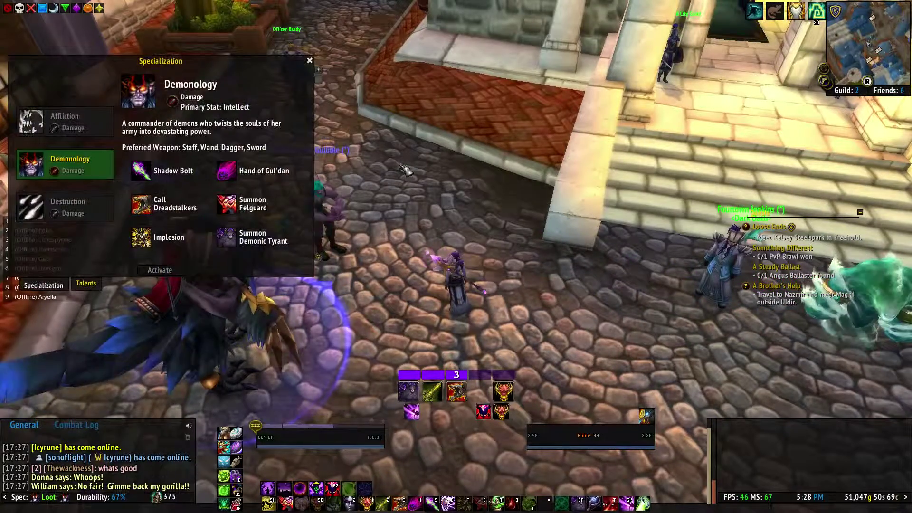
left_click(47, 133)
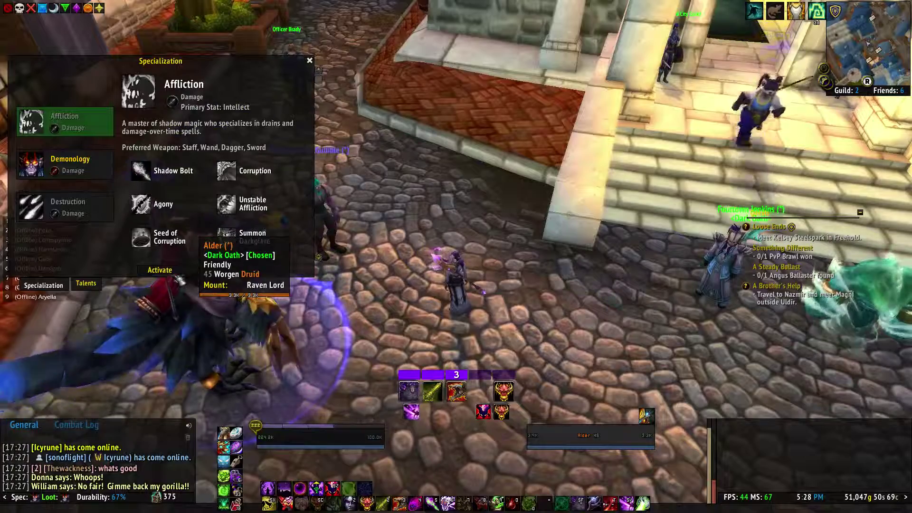
left_click(65, 164)
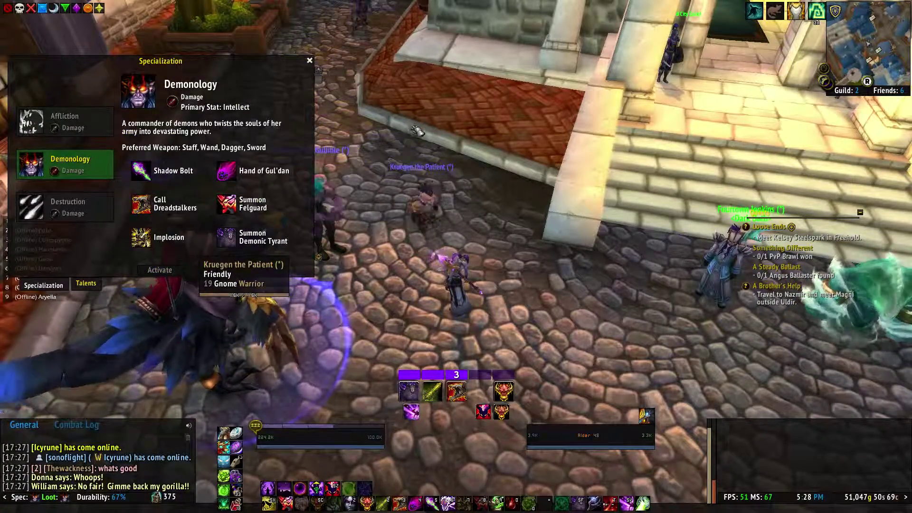
Generate the /simc gear export and close the export window.
type("/")
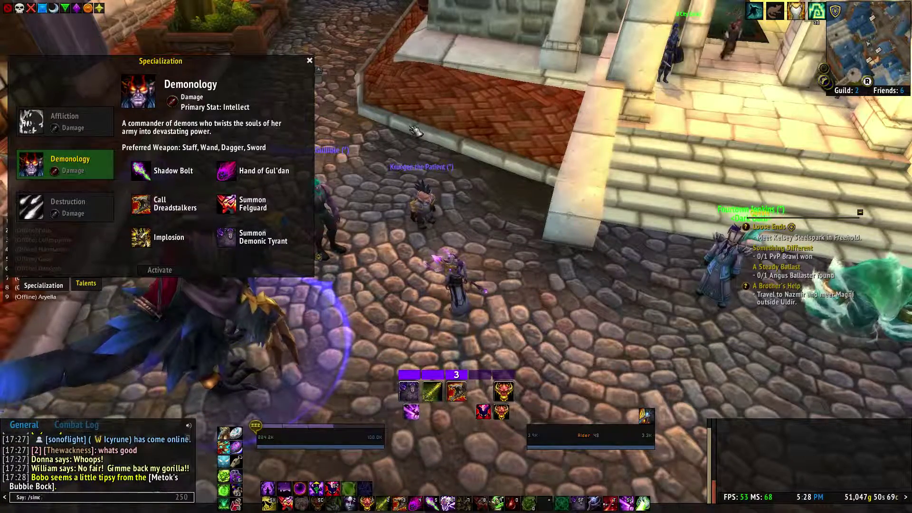
type("simc")
key("Return")
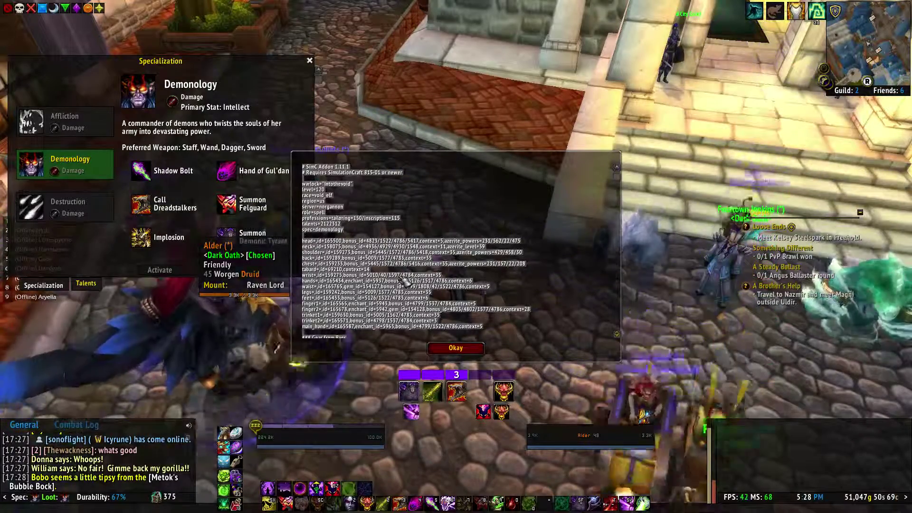
key("Escape")
key("alt+Tab")
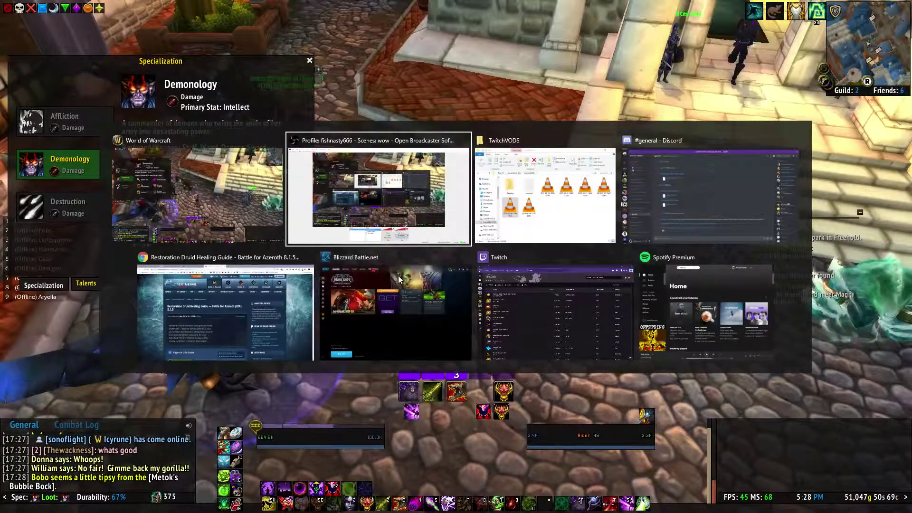
Search for 'raidbots top gear' from Chrome's cleared address bar.
key("alt+Tab")
key("alt+Tab")
key("alt+Tab")
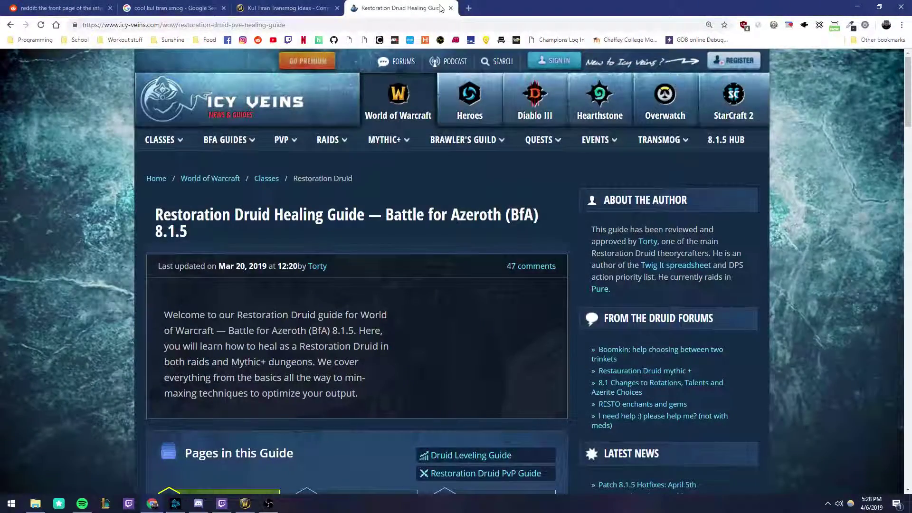
left_click(391, 20)
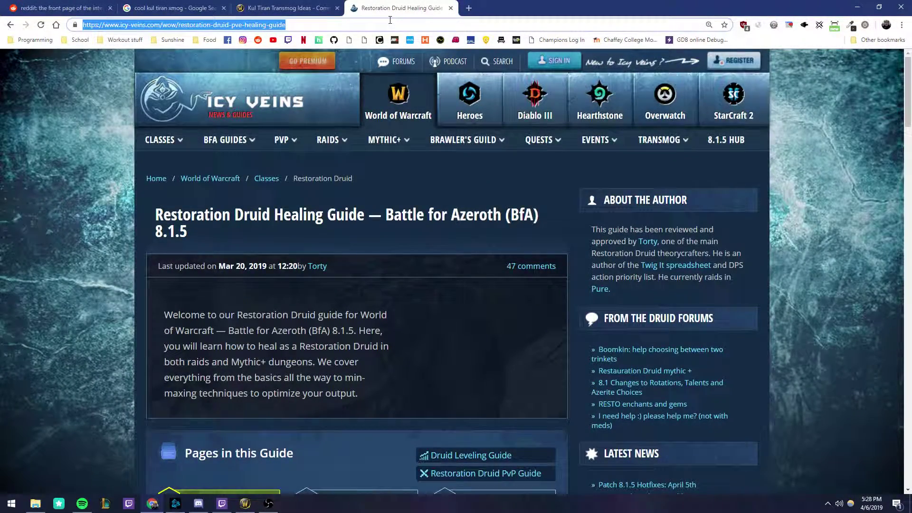
type("top")
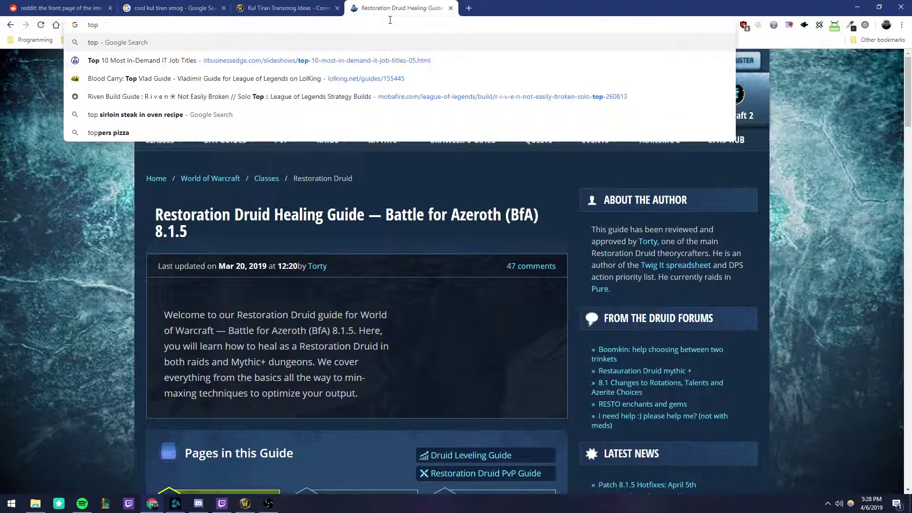
key("Down")
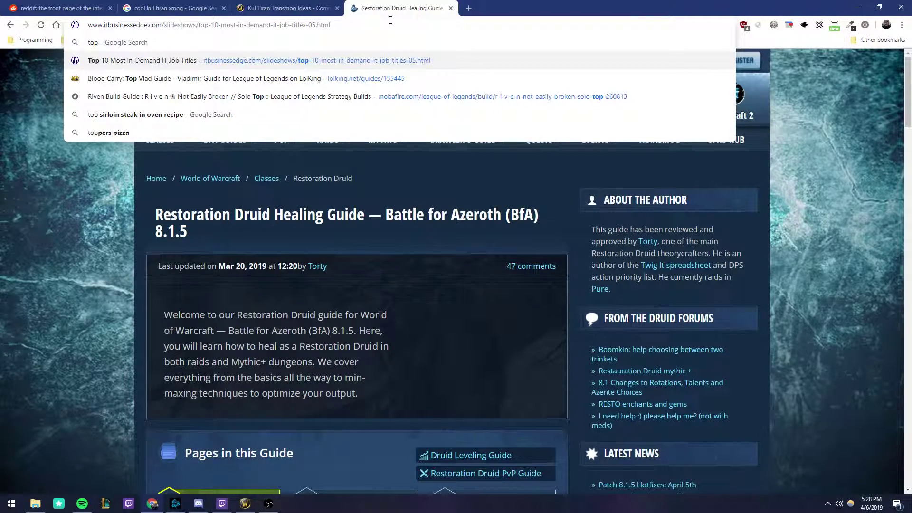
key("BackSpace")
key("BackSpace")
key("BackSpace")
key("BackSpace")
key("ctrl+a")
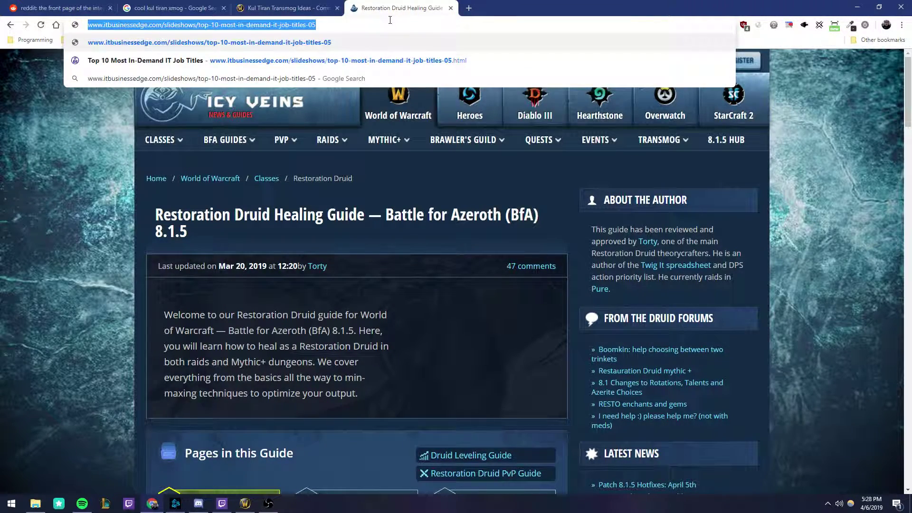
key("BackSpace")
type("raidb")
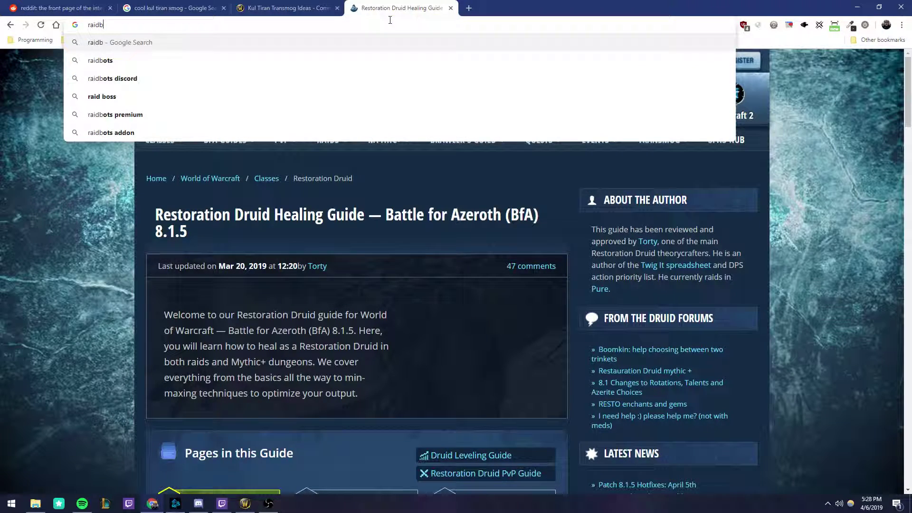
key("Down")
key("Down")
key("Down")
key("Down")
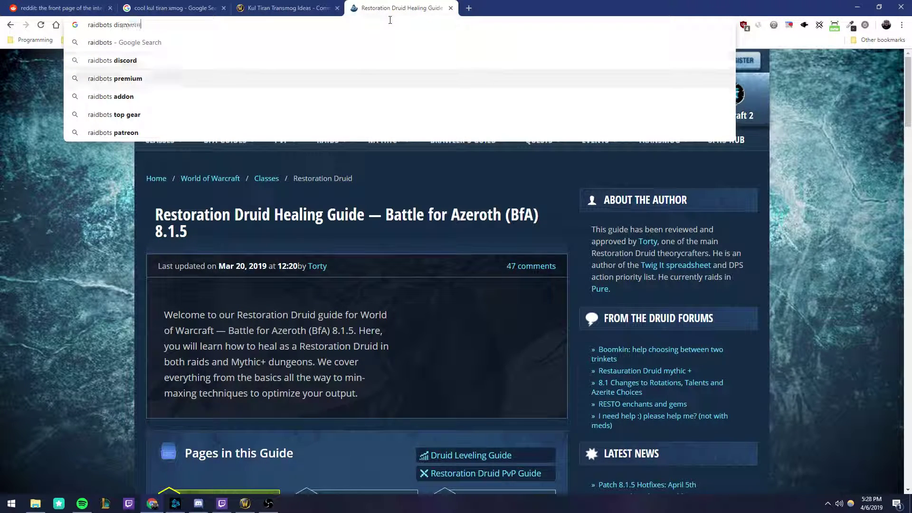
key("Return")
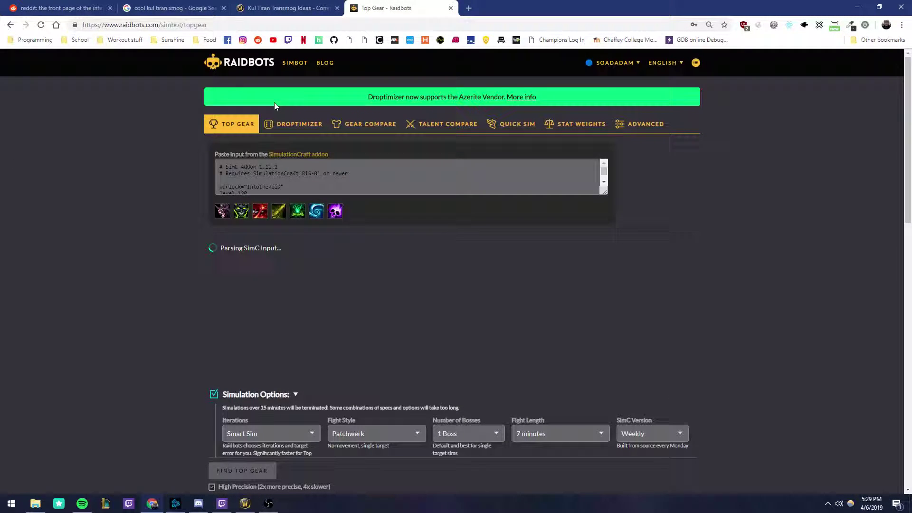
Paste the Demonology SimC export into the Top Gear profile box.
left_click(270, 167)
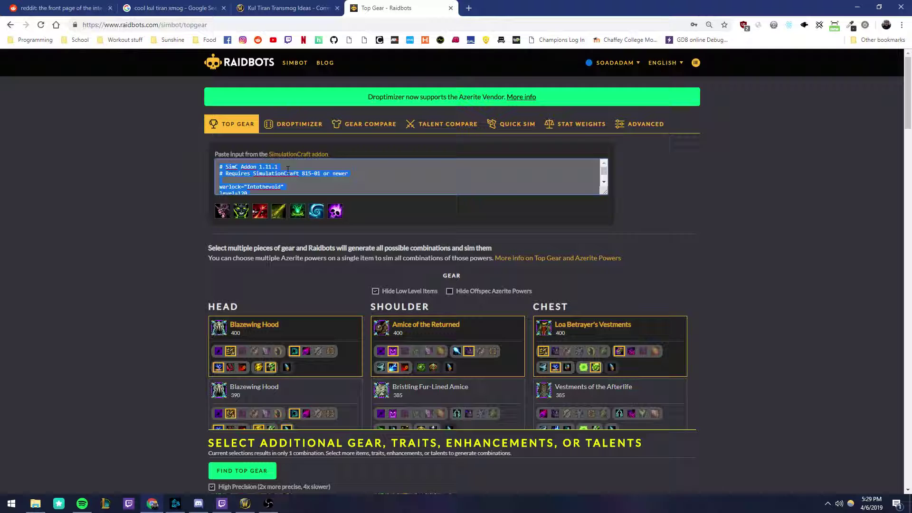
key("ctrl+v")
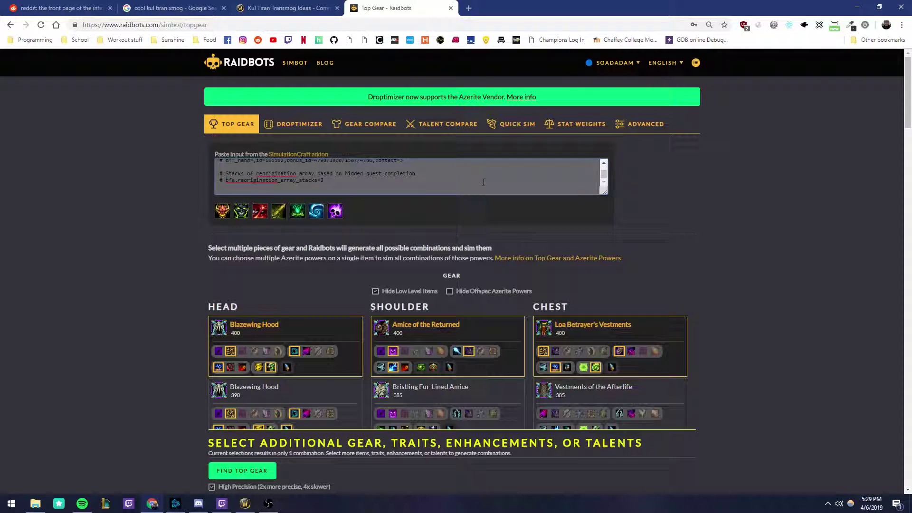
scroll(684, 193, "down", 3)
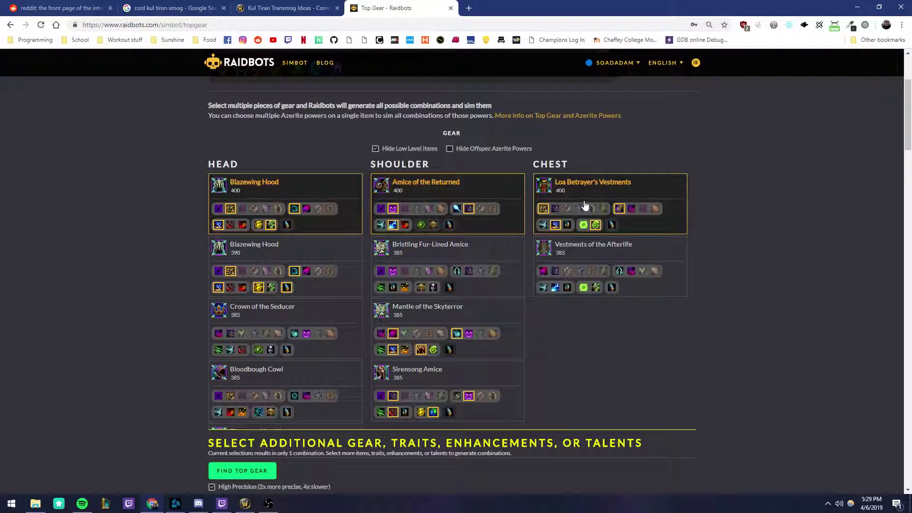
scroll(59, 285, "down", 10)
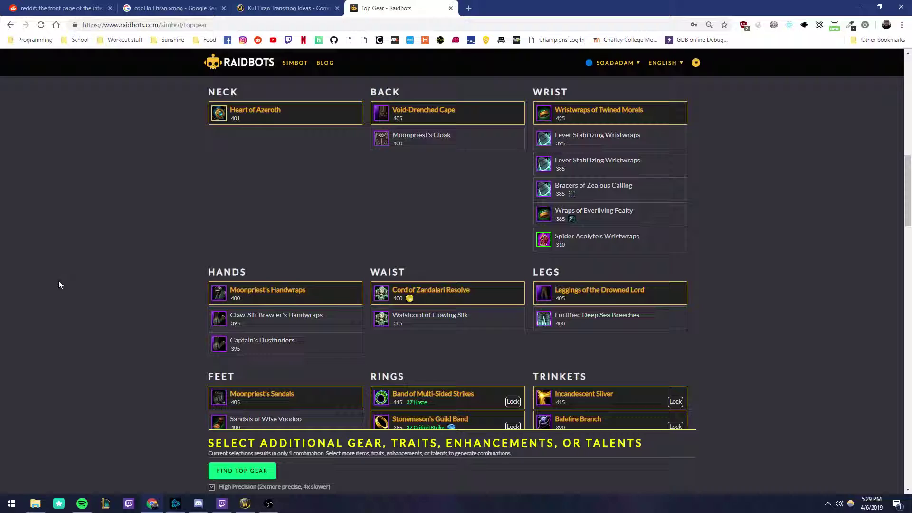
scroll(59, 284, "down", 3)
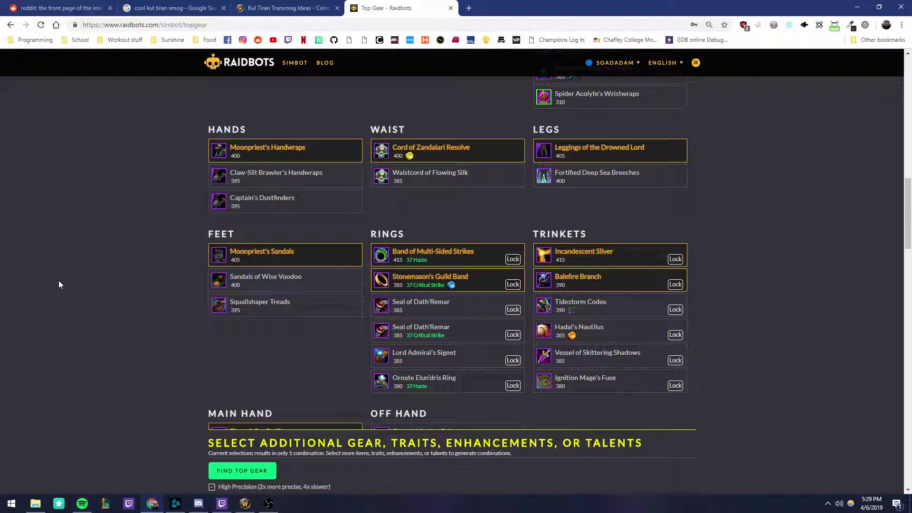
scroll(59, 285, "down", 3)
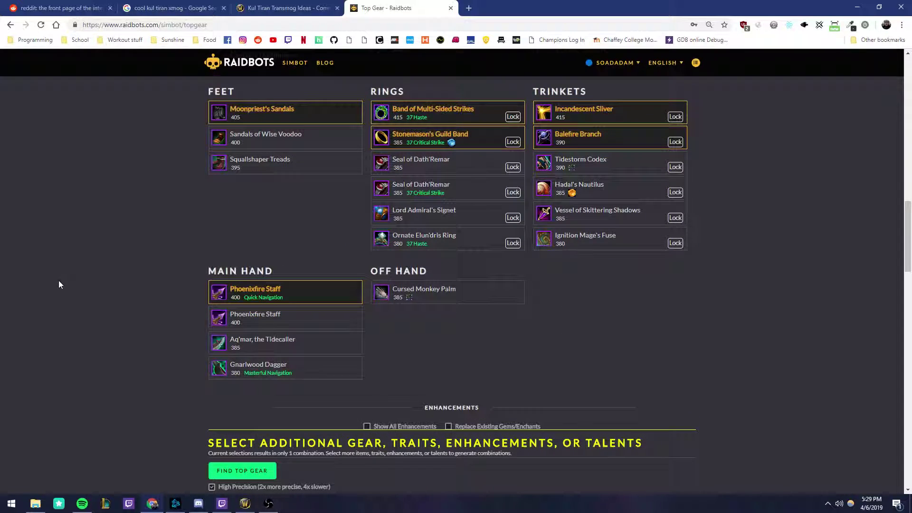
Add the second Phoenixfire Staff to the Top Gear comparison.
left_click(308, 323)
scroll(87, 292, "down", 4)
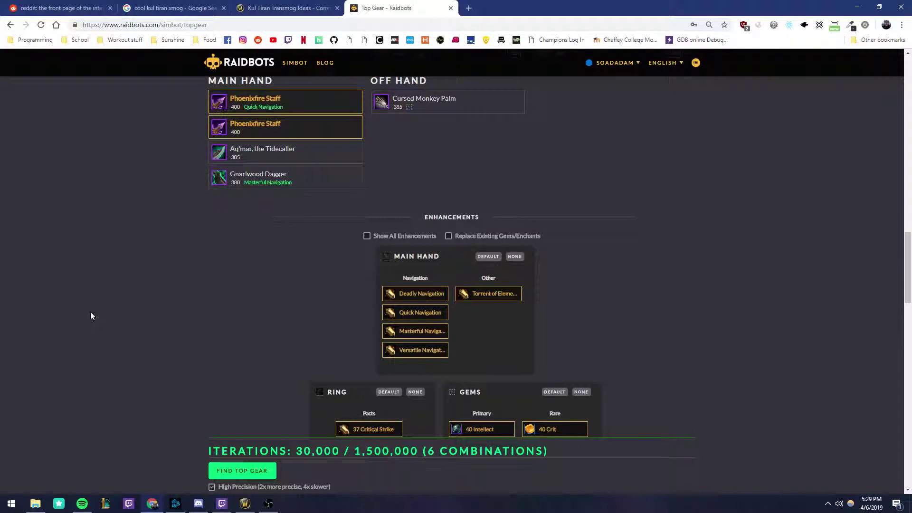
scroll(92, 316, "down", 3)
scroll(39, 350, "down", 5)
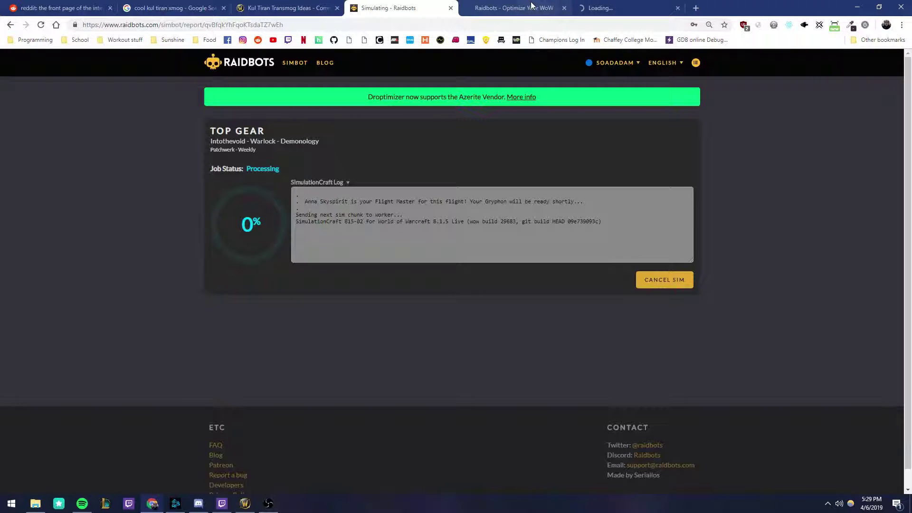
Open a fresh Raidbots Top Gear page from another tab.
left_click(510, 4)
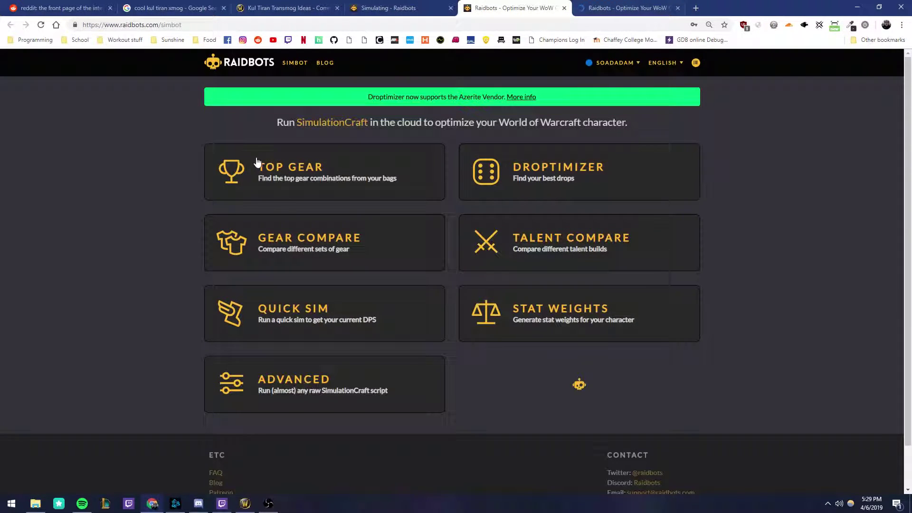
left_click(646, 5)
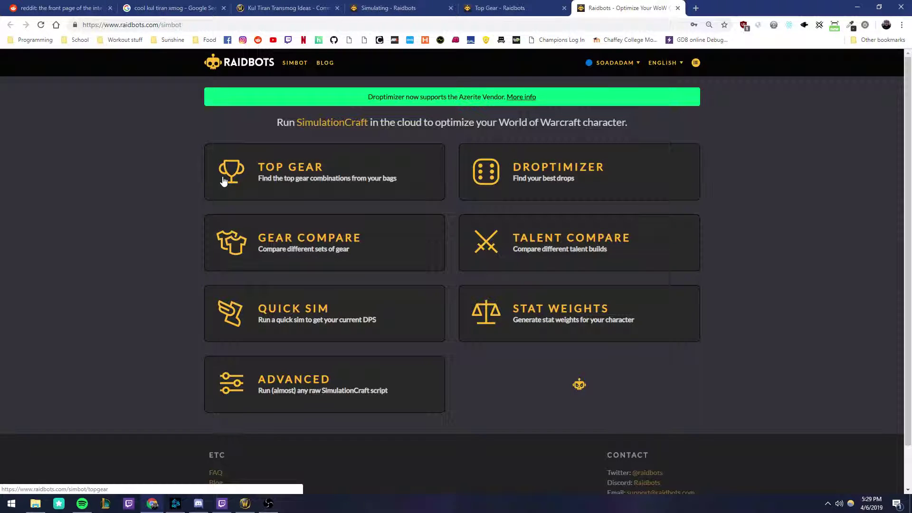
left_click(223, 180)
Close the reddit, Google search and Kul Tiran Transmog tabs.
middle_click(29, 10)
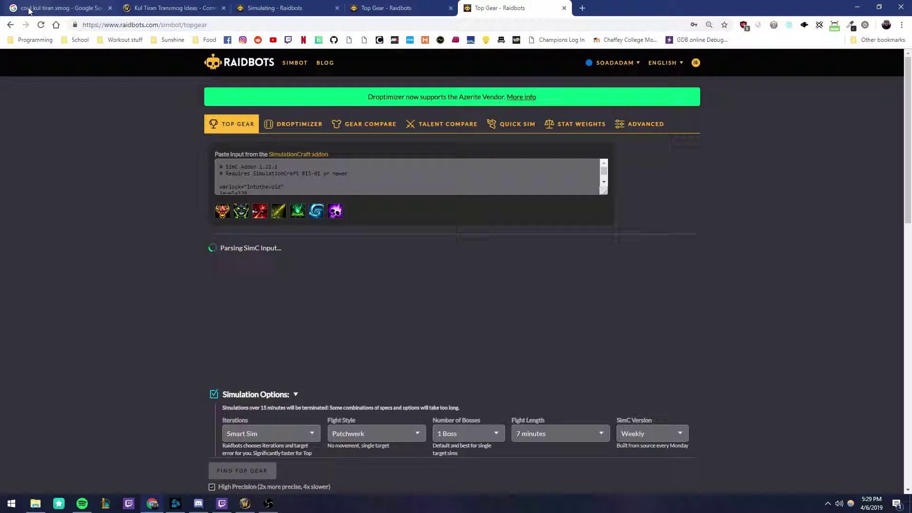
middle_click(28, 10)
middle_click(28, 10)
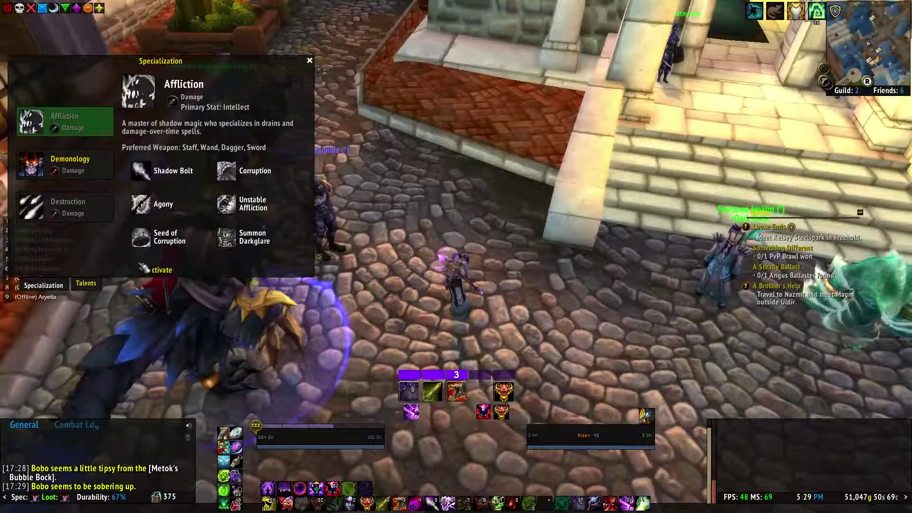
Activate Affliction and copy its /simc export text.
left_click(143, 269)
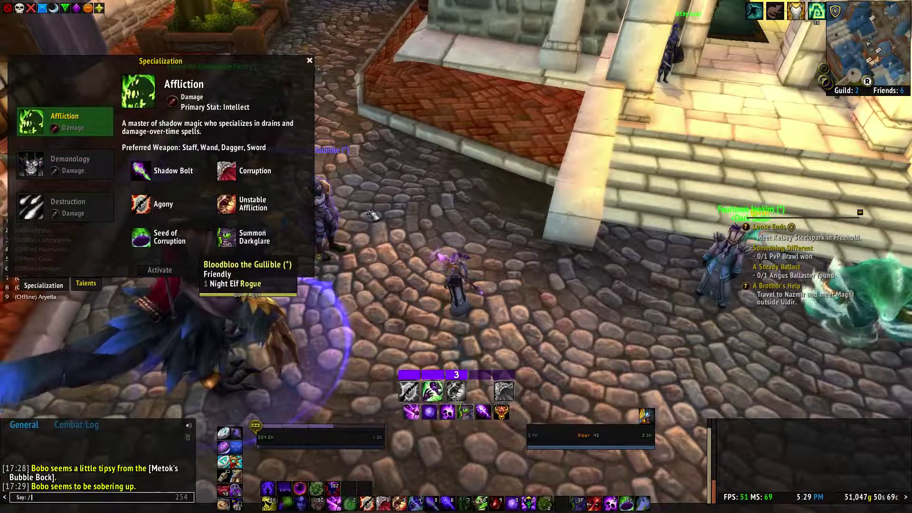
type("/simc")
key("Return")
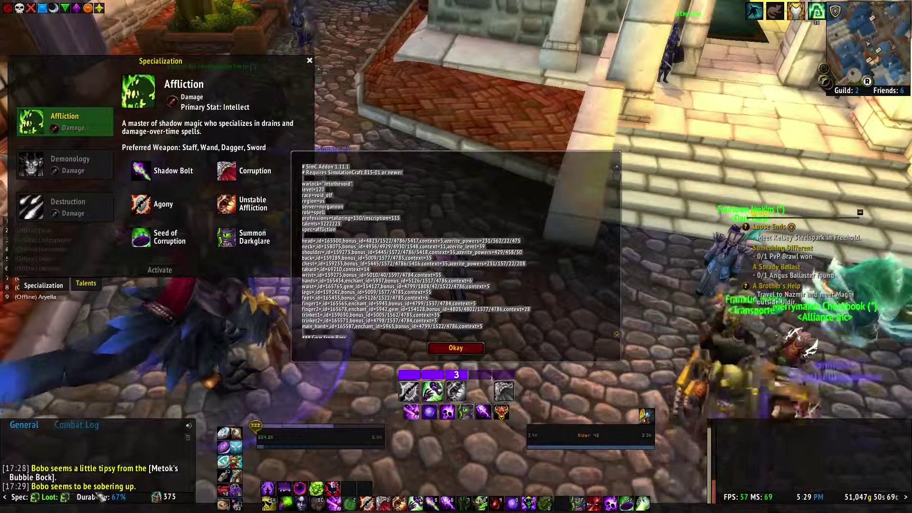
key("ctrl+x")
key("Escape")
key("alt+Tab")
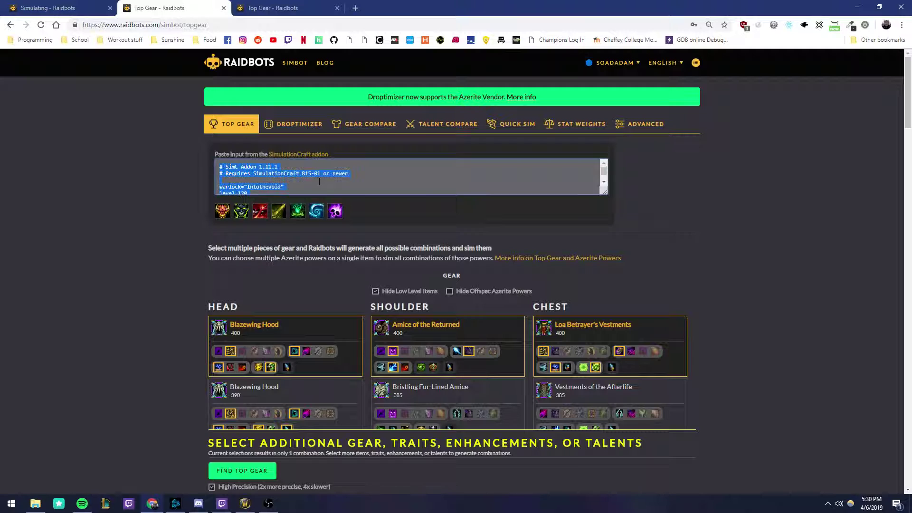
Paste the Affliction export and deselect Explosive Potential-type traits on hood, shoulders and chest.
key("ctrl+v")
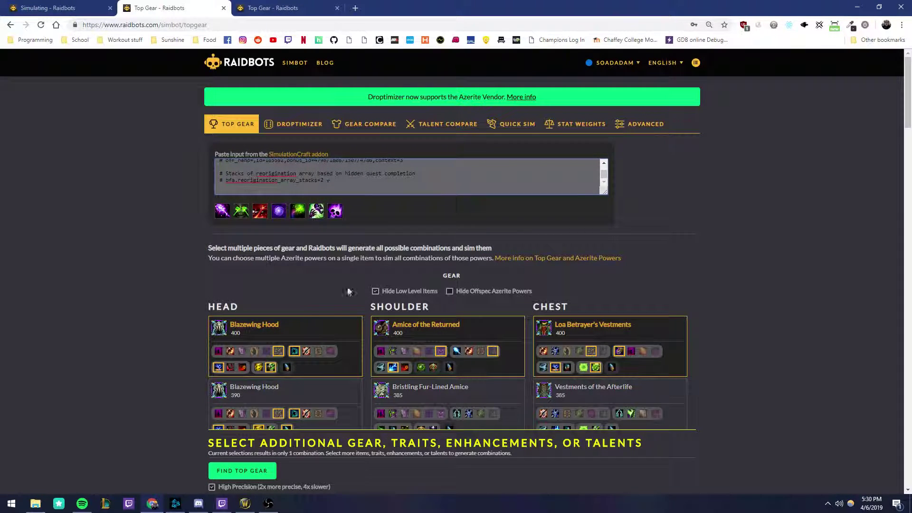
scroll(185, 266, "down", 3)
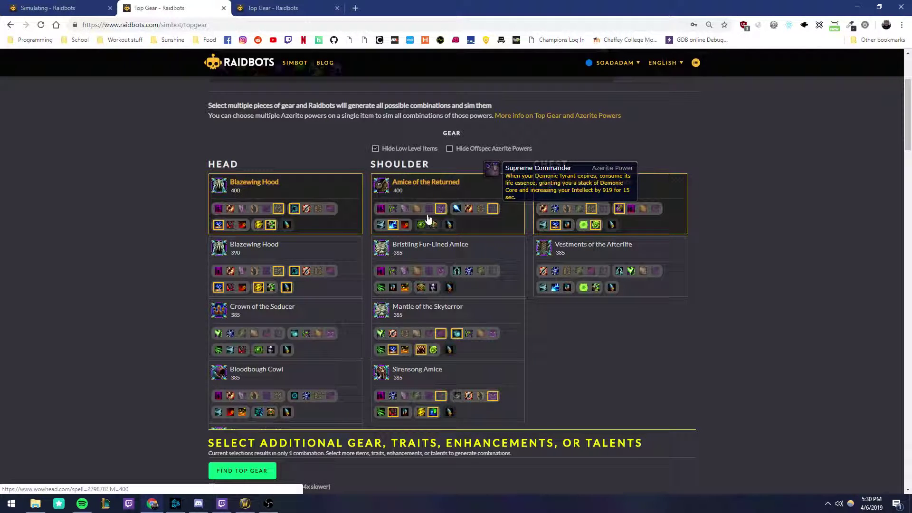
left_click(441, 209)
left_click(279, 210)
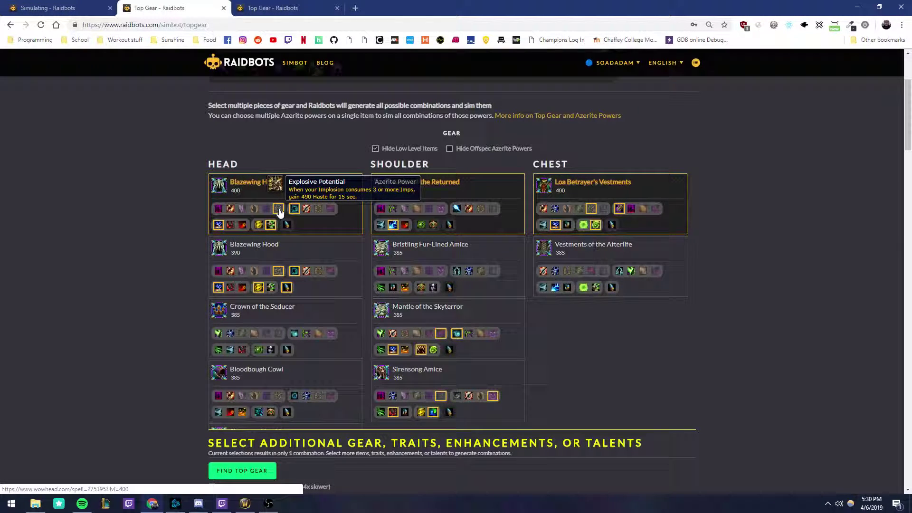
left_click(591, 209)
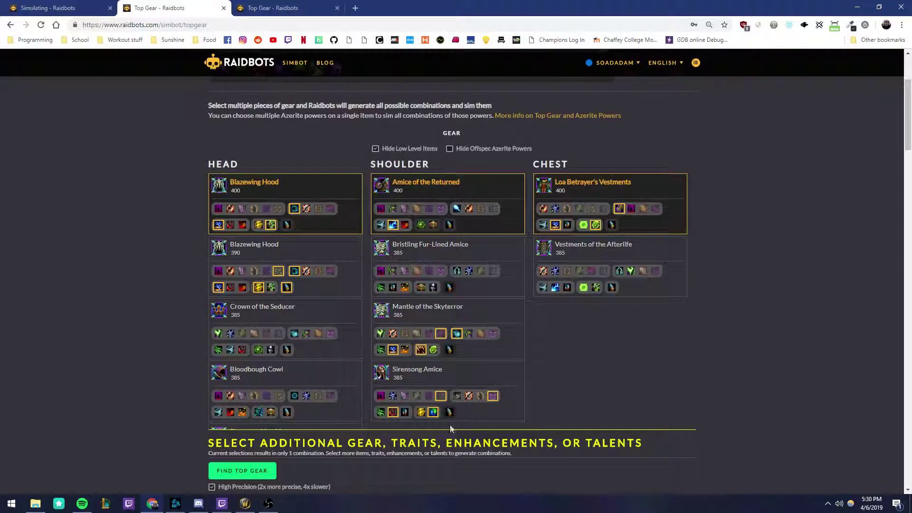
Include Cascading Calamity and Wracking Brilliance options on Blazewing Hood, Amice and Vestments.
left_click(230, 209)
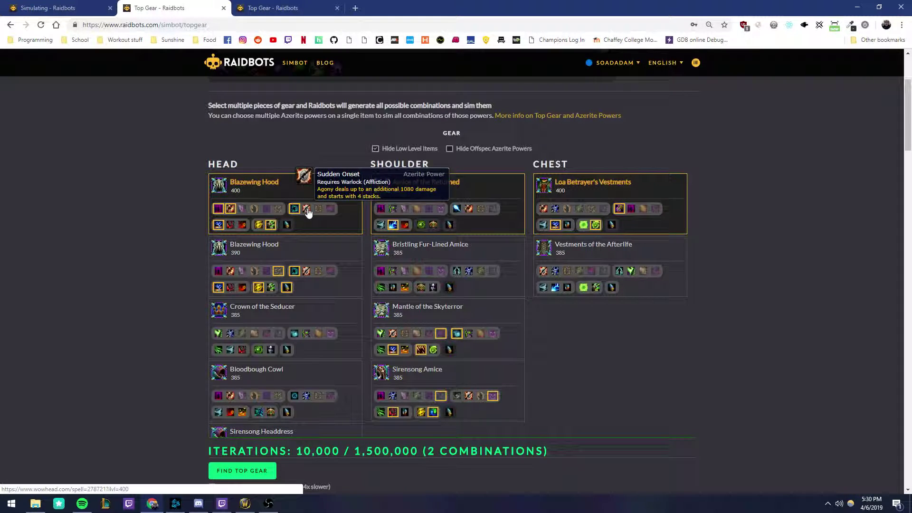
left_click(381, 209)
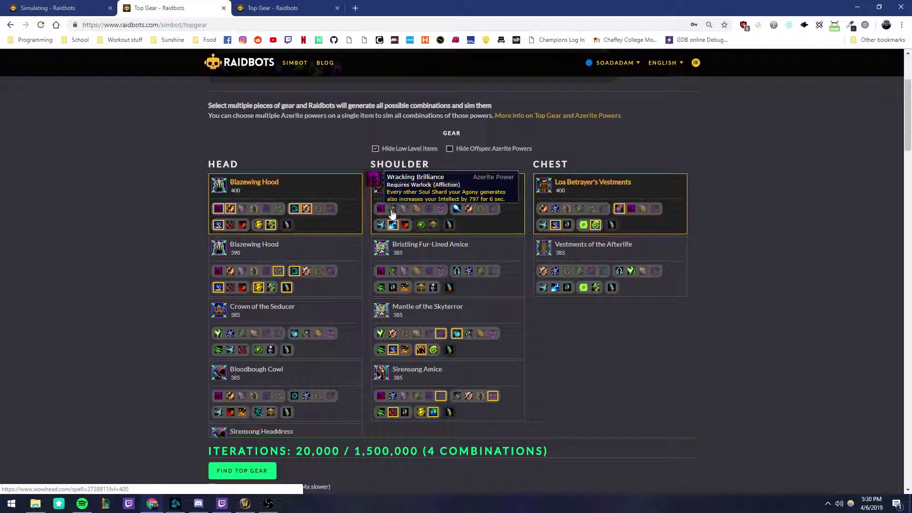
left_click(457, 209)
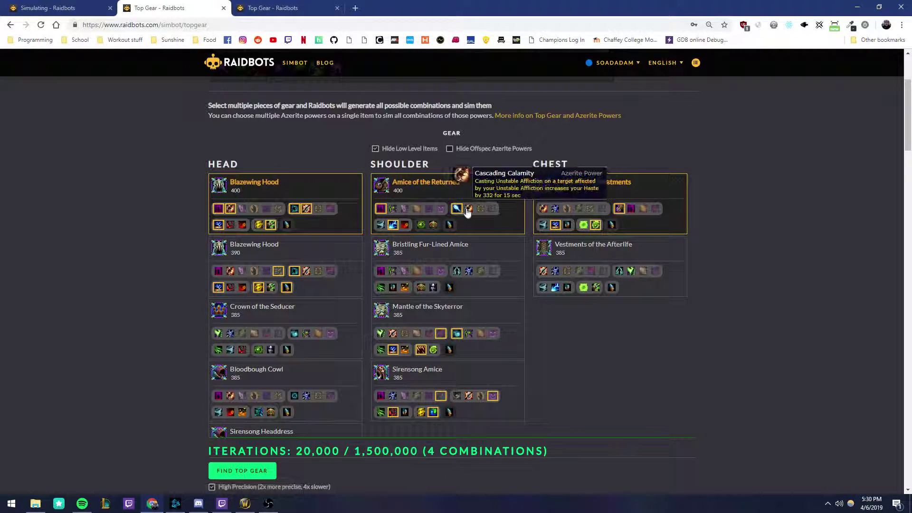
left_click(397, 210)
left_click(543, 208)
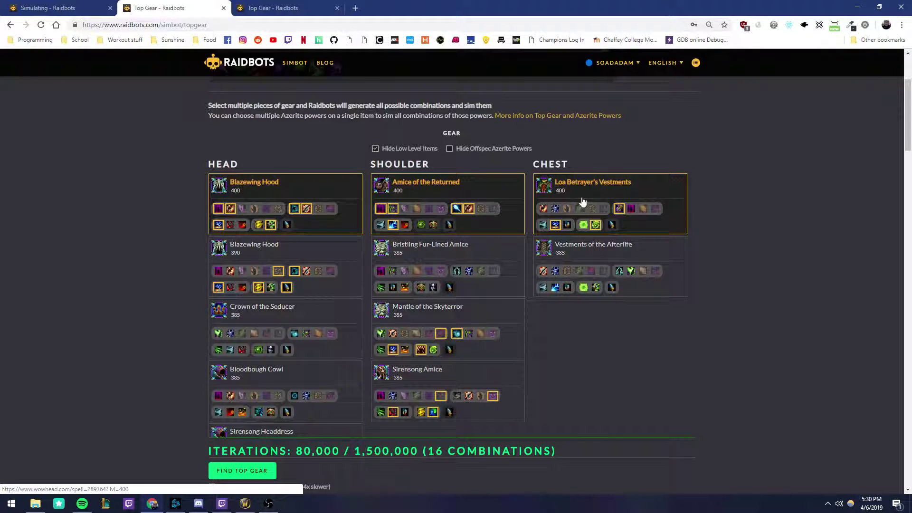
left_click(555, 210)
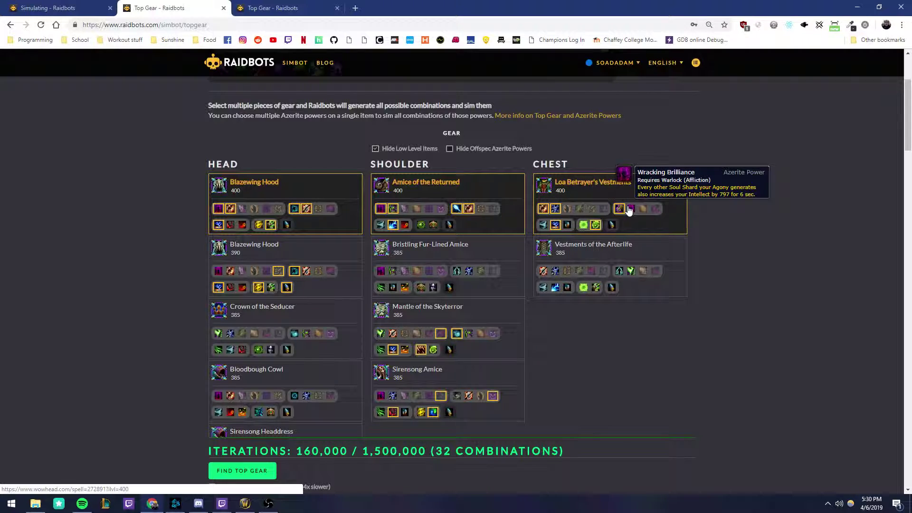
left_click(631, 209)
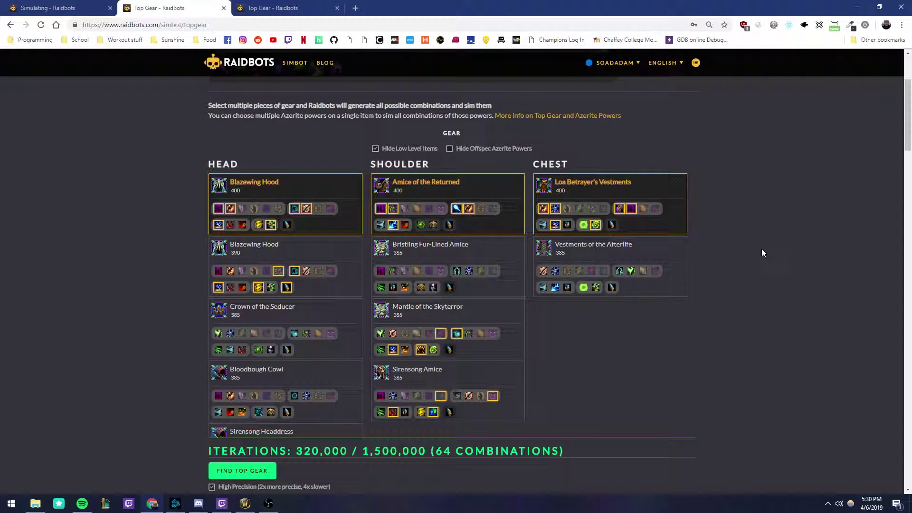
Check the iteration limit and 64 combinations, then start the Affliction Top Gear simulation.
scroll(700, 295, "down", 2)
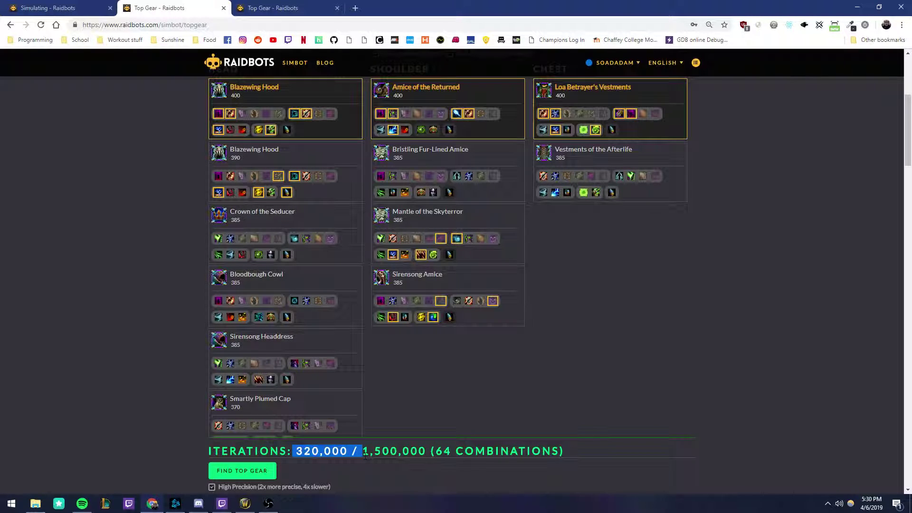
left_click_drag(364, 452, 432, 452)
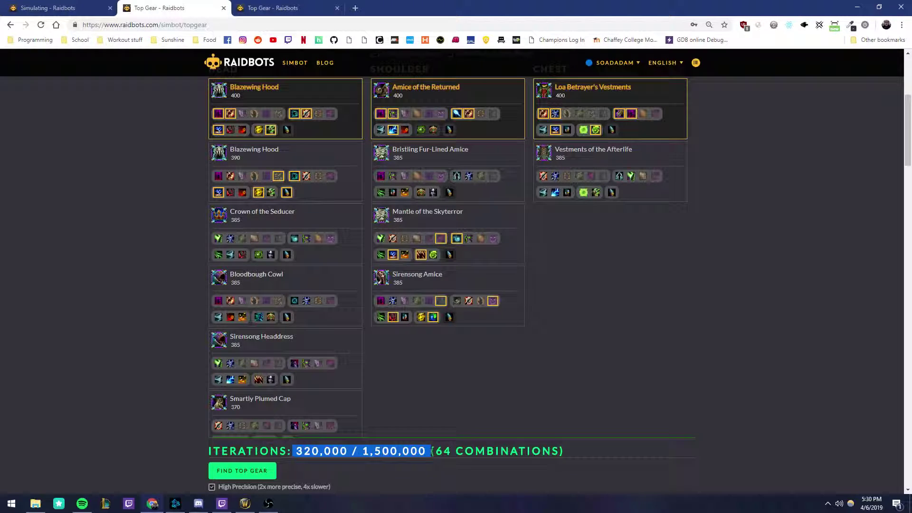
left_click(690, 432)
scroll(690, 431, "up", 5)
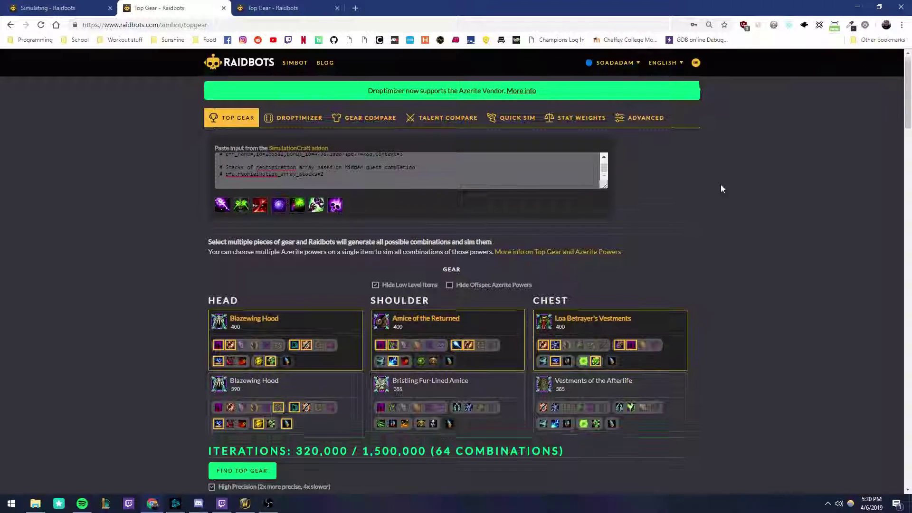
scroll(720, 186, "down", 5)
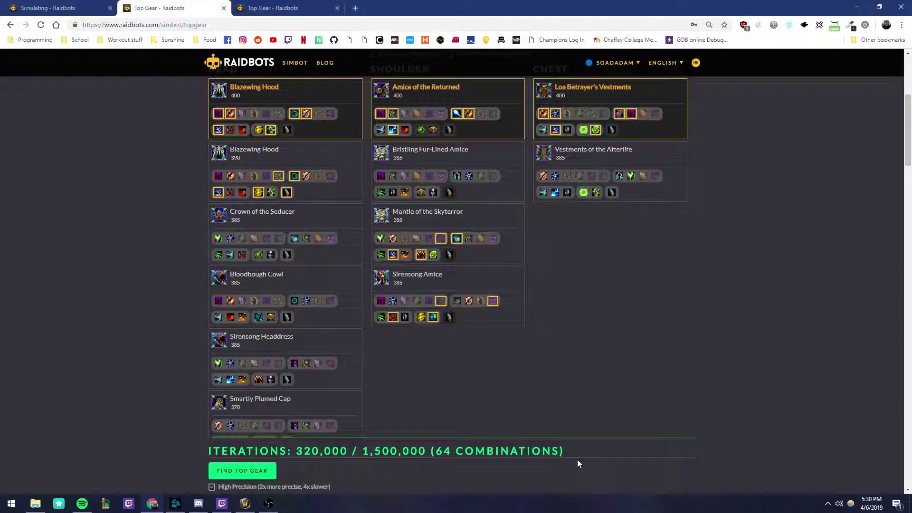
left_click_drag(572, 454, 345, 446)
left_click(354, 451)
scroll(442, 408, "down", 2)
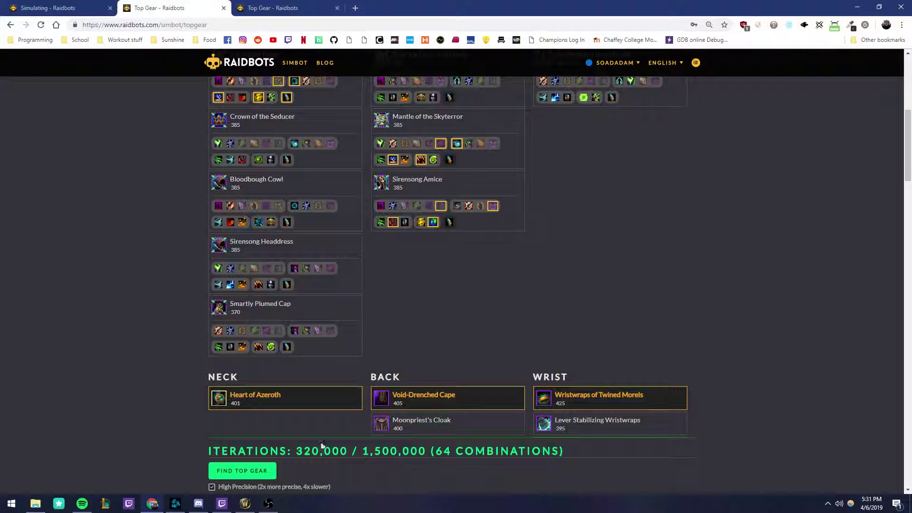
scroll(785, 321, "down", 15)
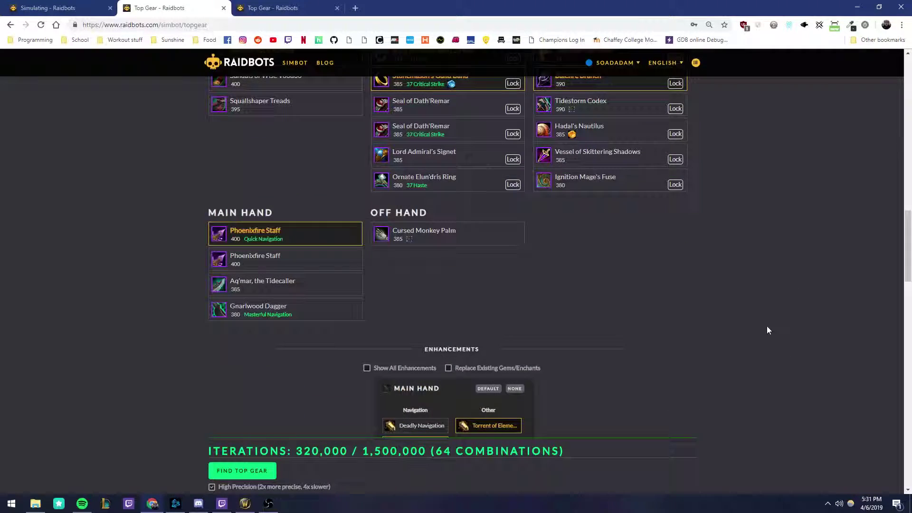
scroll(713, 300, "up", 5)
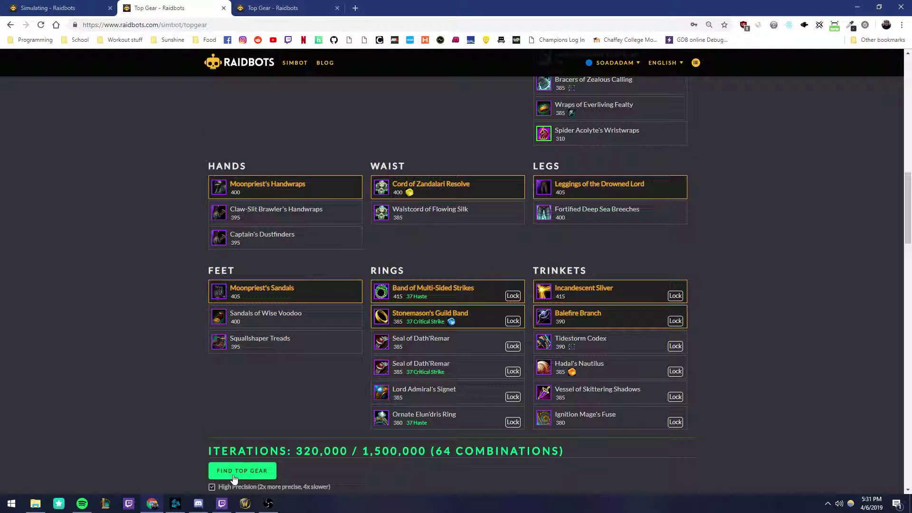
left_click(234, 475)
left_click(284, 5)
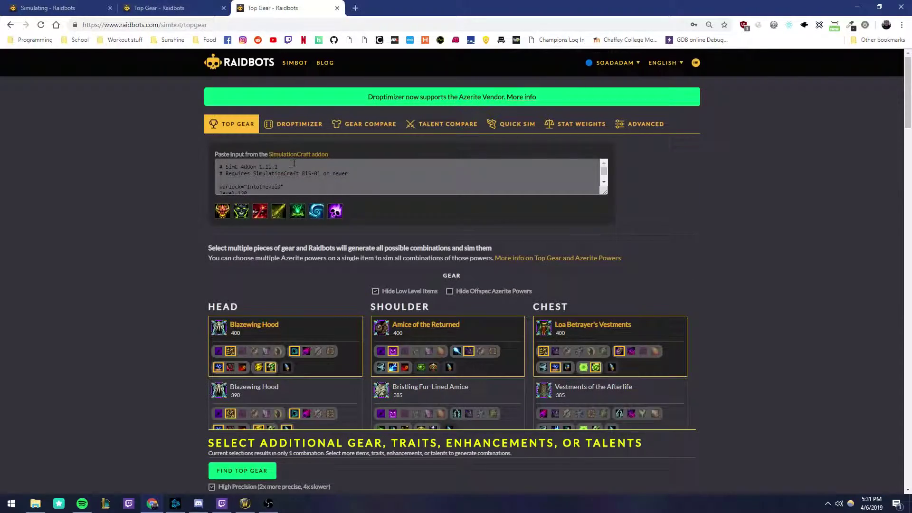
key("alt+Tab")
Activate the Destruction specialization and run /dump to display its export.
left_click(65, 207)
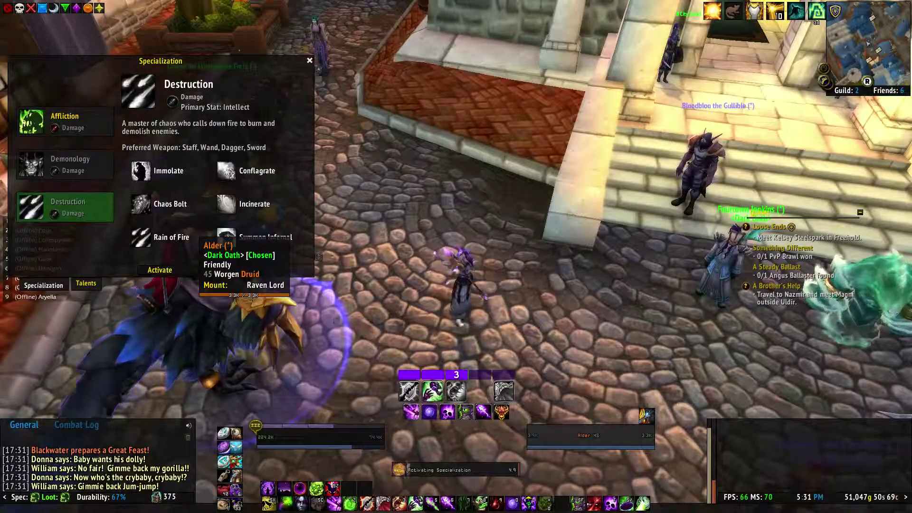
left_click(159, 270)
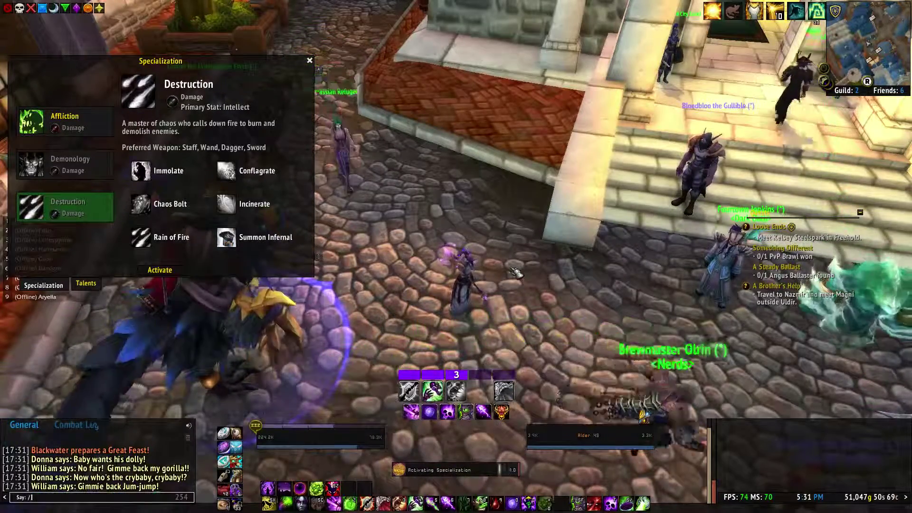
type("/dump")
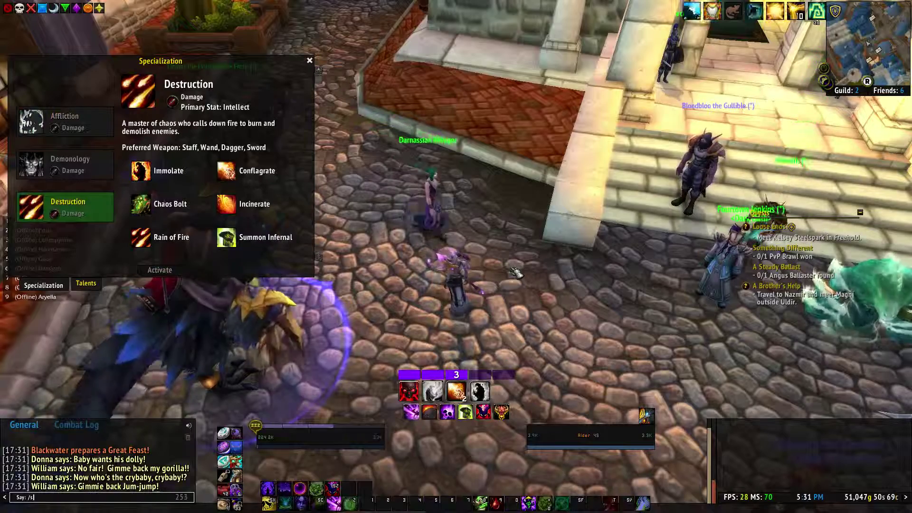
key("Return")
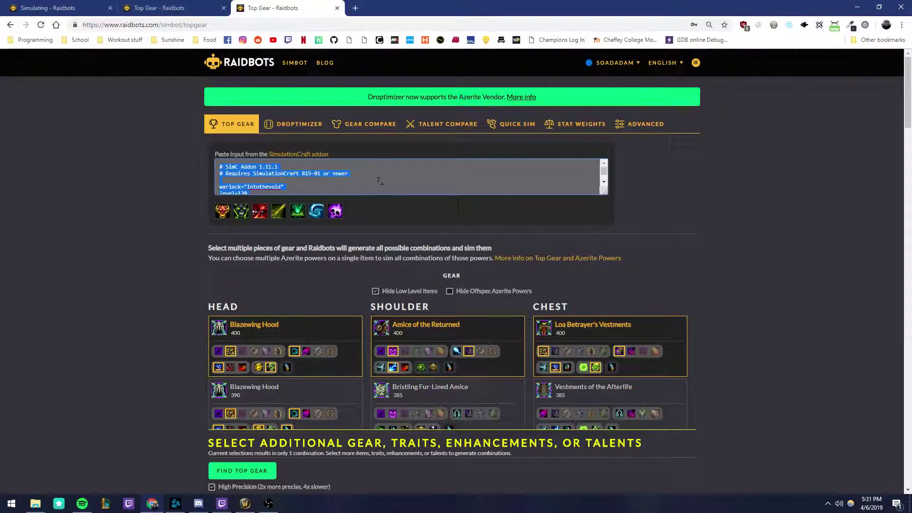
Paste the Destruction export; add Explosive Potential, Flashpoint, Chaotic Inferno and Ruinous Bolt on head and shoulders.
key("ctrl+v")
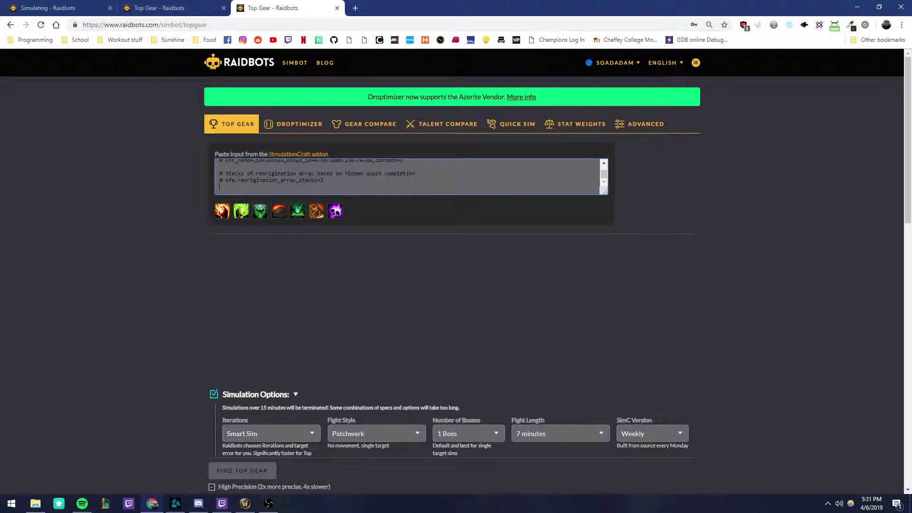
scroll(105, 228, "down", 1)
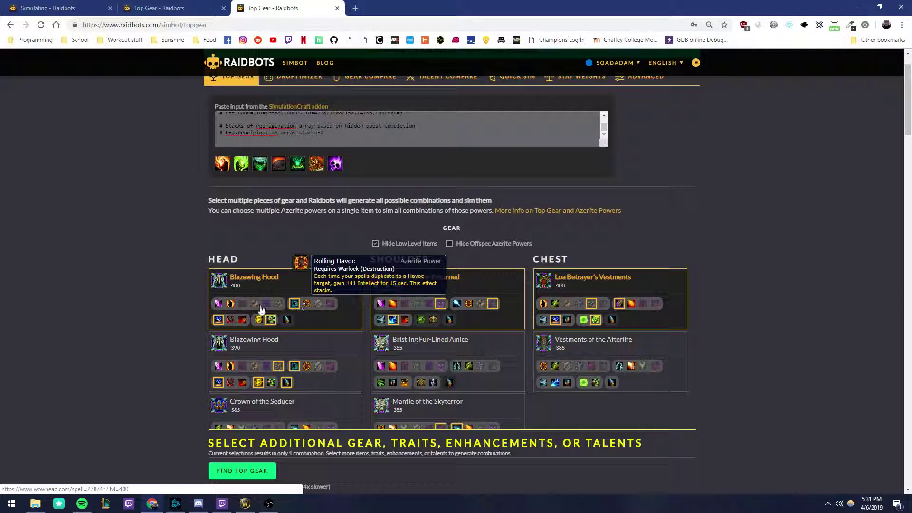
left_click(307, 303)
left_click(219, 304)
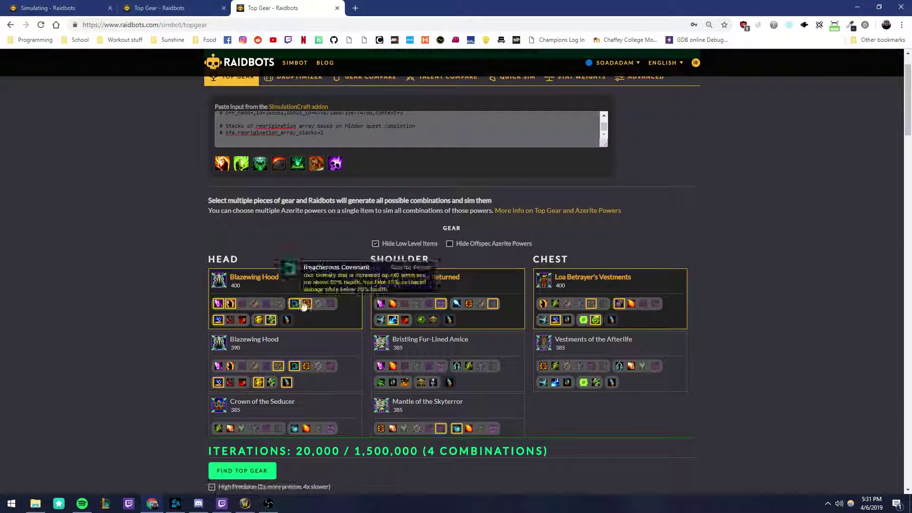
left_click(380, 305)
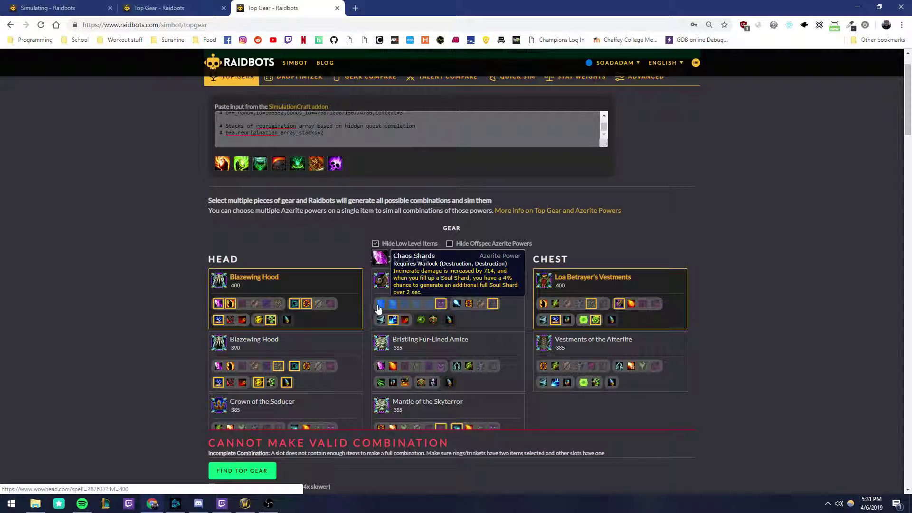
left_click(394, 307)
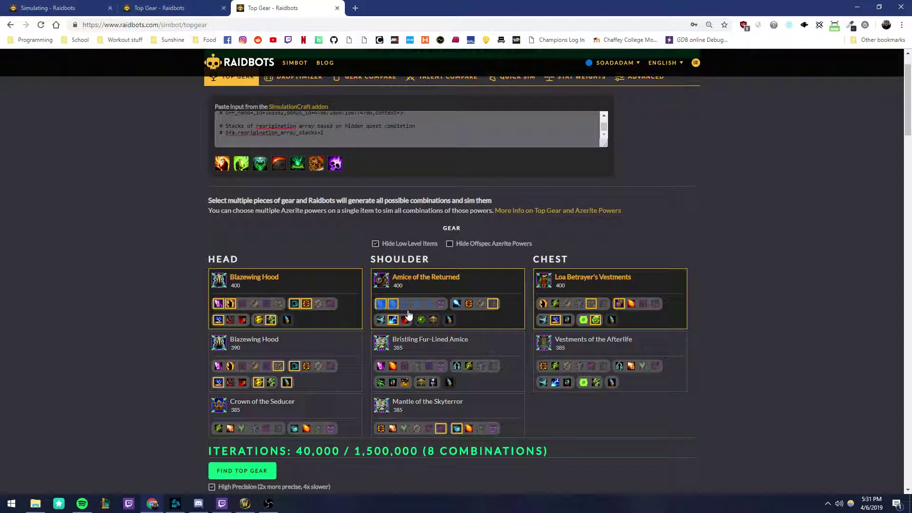
left_click(456, 304)
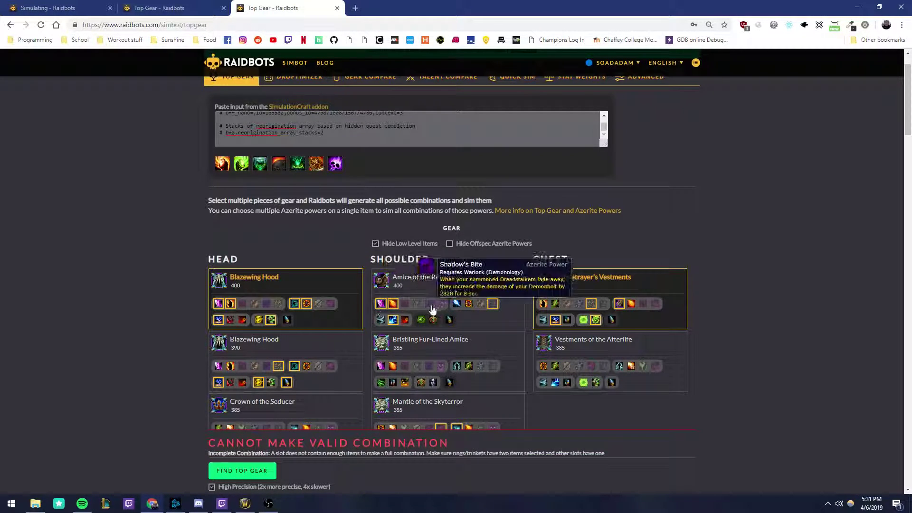
left_click(458, 305)
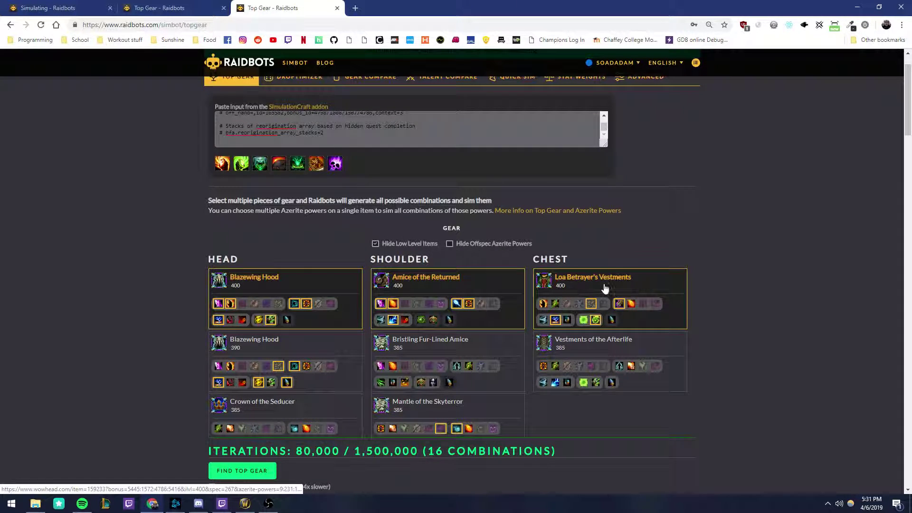
Add Flashpoint and Crackling Chaos chest options and start the 64-combination simulation.
left_click(544, 306)
left_click(555, 304)
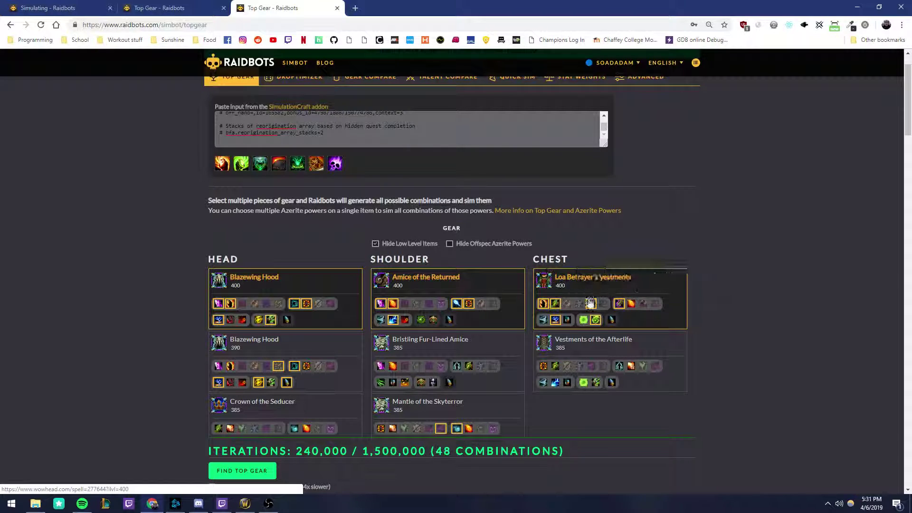
left_click(592, 304)
left_click(629, 304)
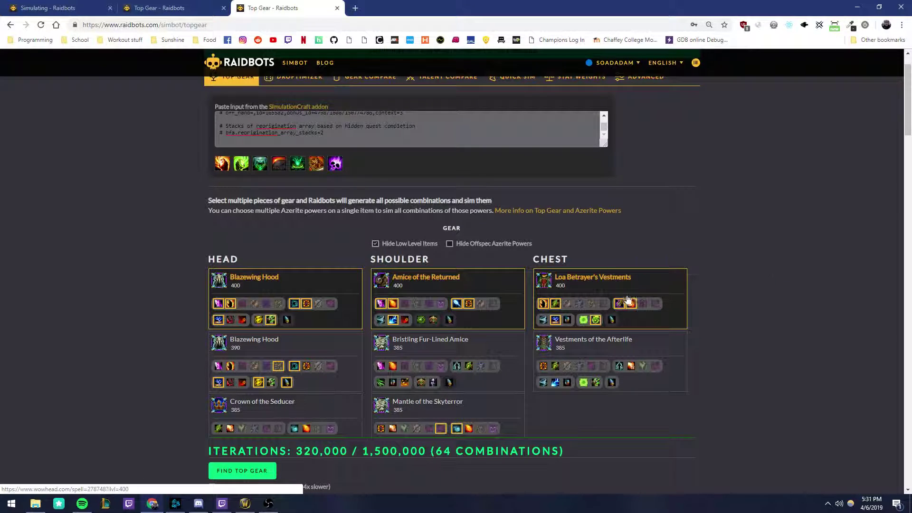
left_click(244, 475)
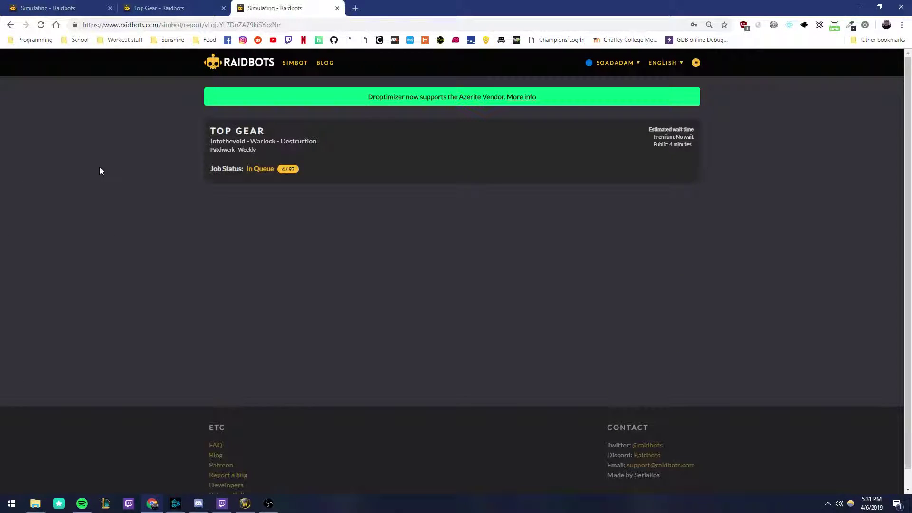
Compare Demonology's 21,808 DPS with Affliction's 20,026 DPS, then view the Destruction report.
left_click(52, 8)
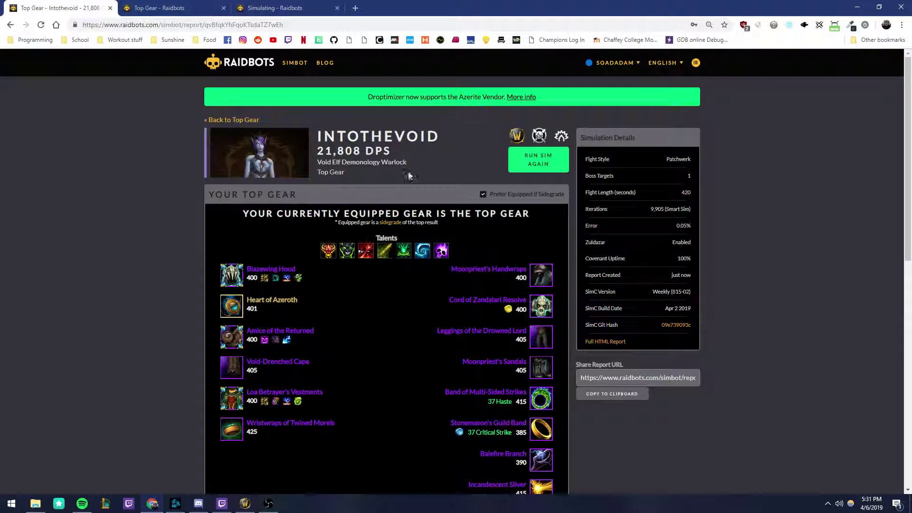
left_click_drag(415, 162, 319, 151)
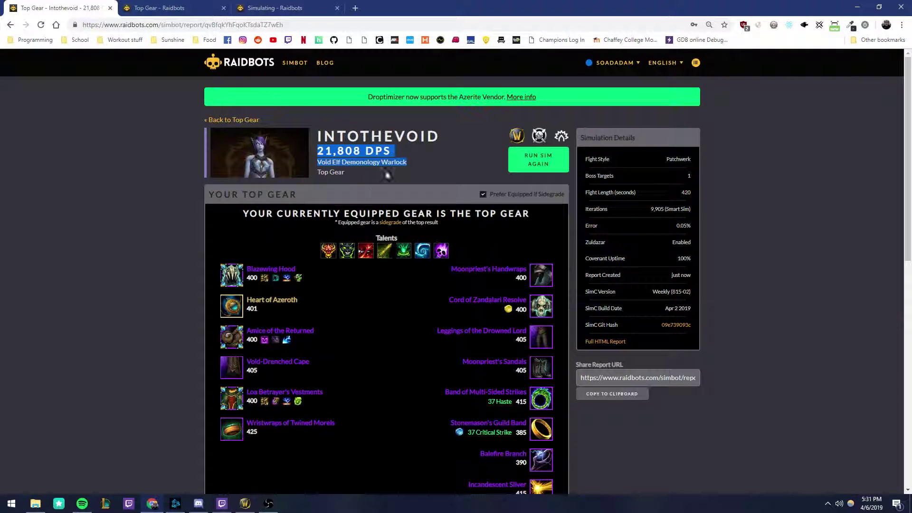
left_click(186, 10)
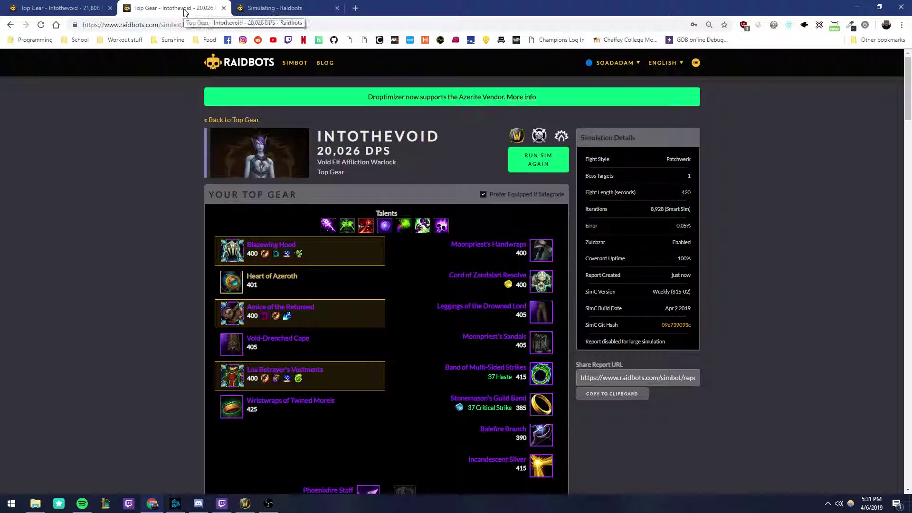
left_click_drag(398, 163, 366, 151)
left_click(388, 151)
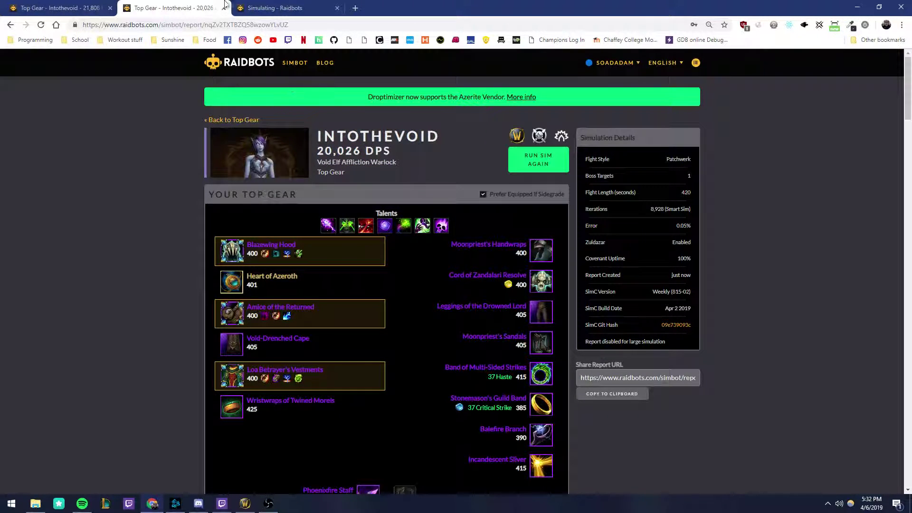
left_click(266, 8)
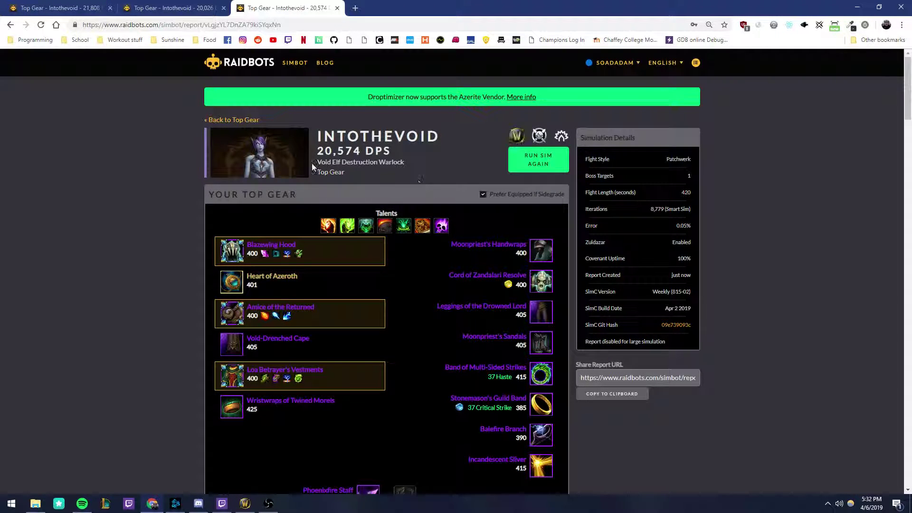
Revisit the Demonology and Destruction reports, ending on Affliction at 20,026 DPS.
left_click(59, 7)
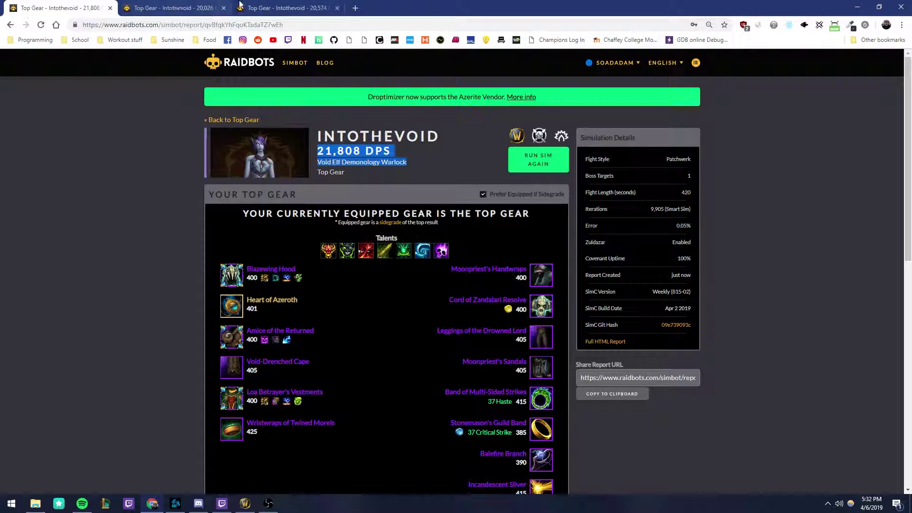
left_click(307, 5)
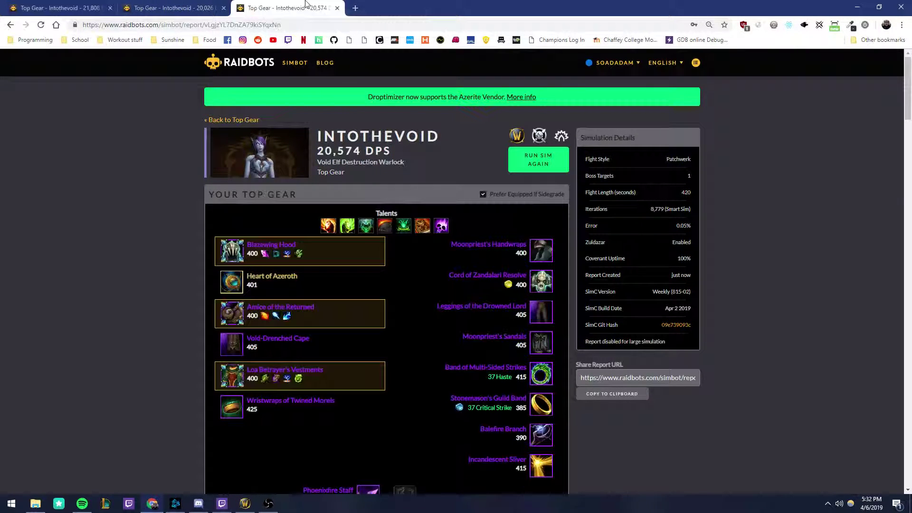
left_click(192, 8)
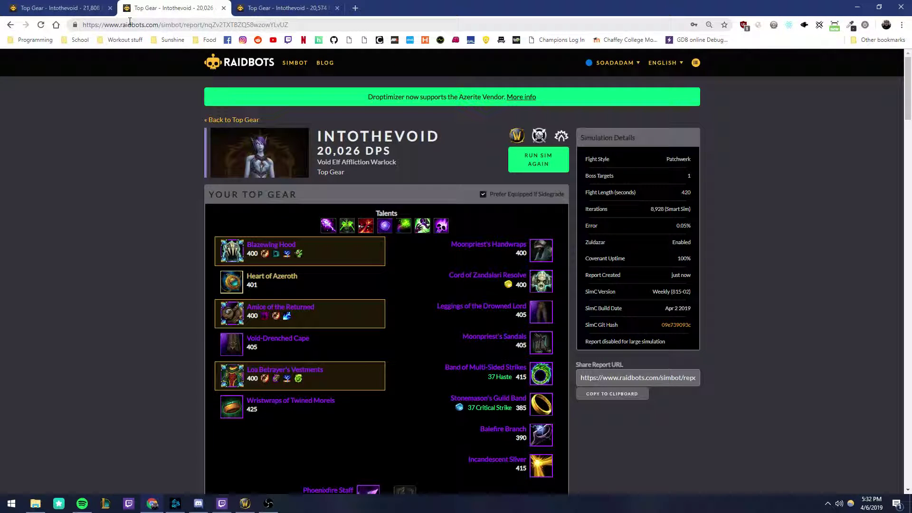